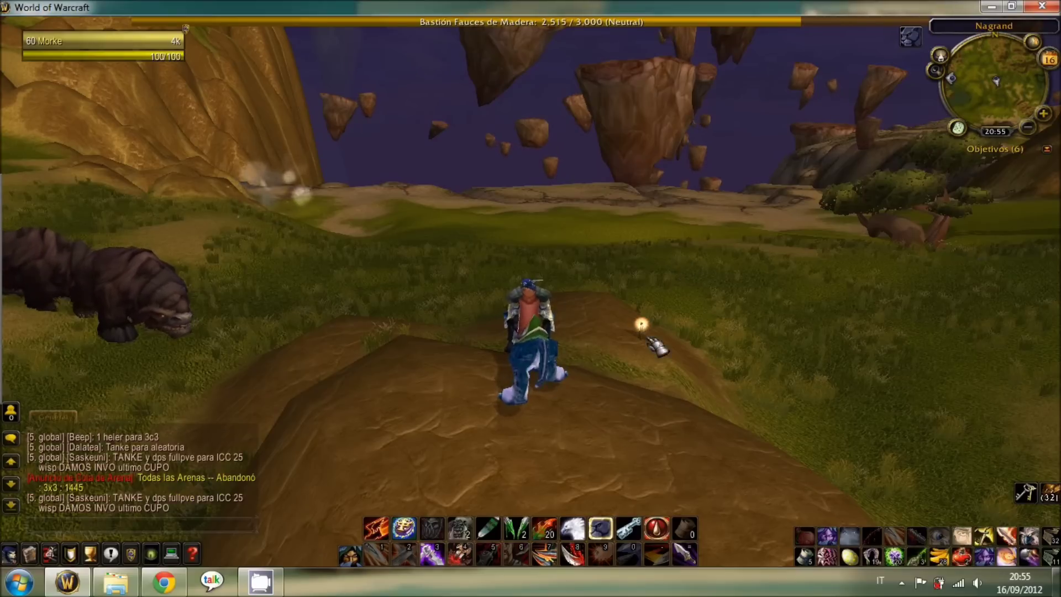
- Swing the camera from the Nagrand hilltop to face the hills and the ogres
{"action": "left_click_drag", "start_coordinate": [910, 282], "coordinate": [635, 238]}
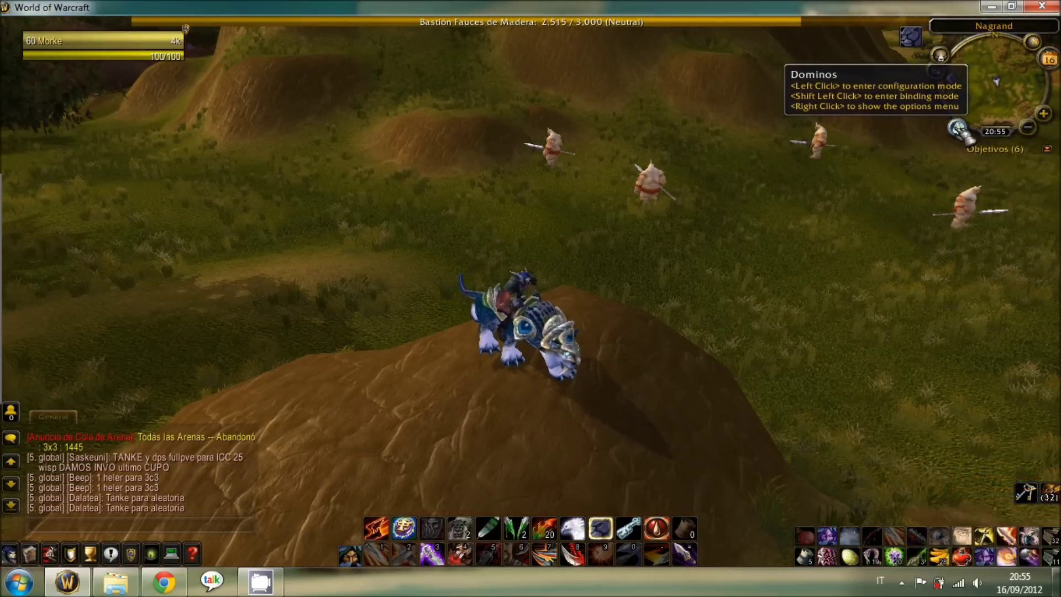
- Enter Dominos configuration mode and reposition the experience/reputation bar and menu bar
{"action": "left_click", "coordinate": [961, 130]}
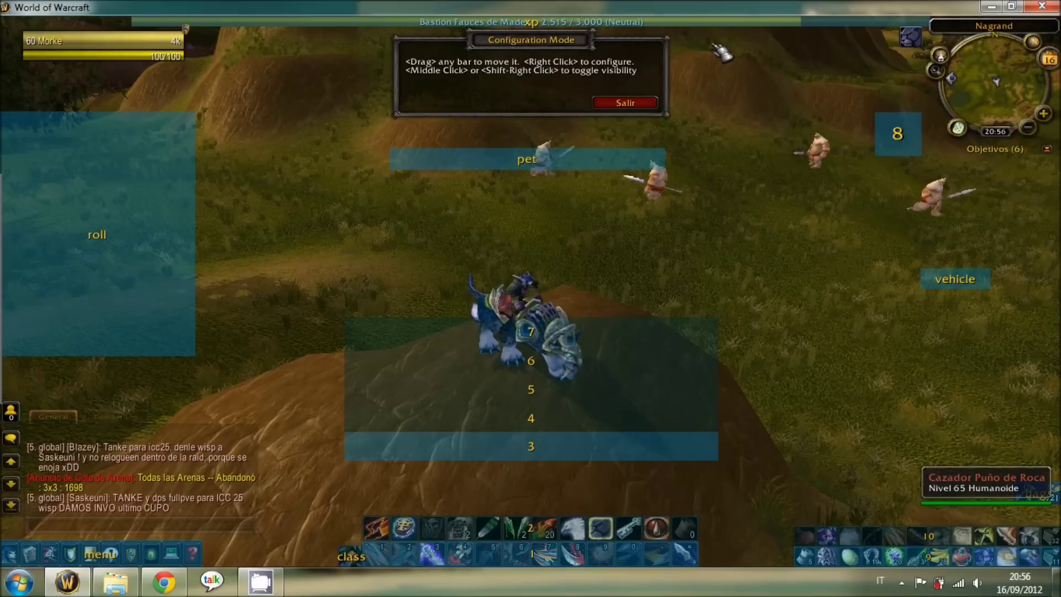
{"action": "mouse_move", "coordinate": [546, 32]}
{"action": "left_mouse_down"}
{"action": "mouse_move", "coordinate": [545, 232]}
{"action": "mouse_move", "coordinate": [537, 22]}
{"action": "left_mouse_up"}
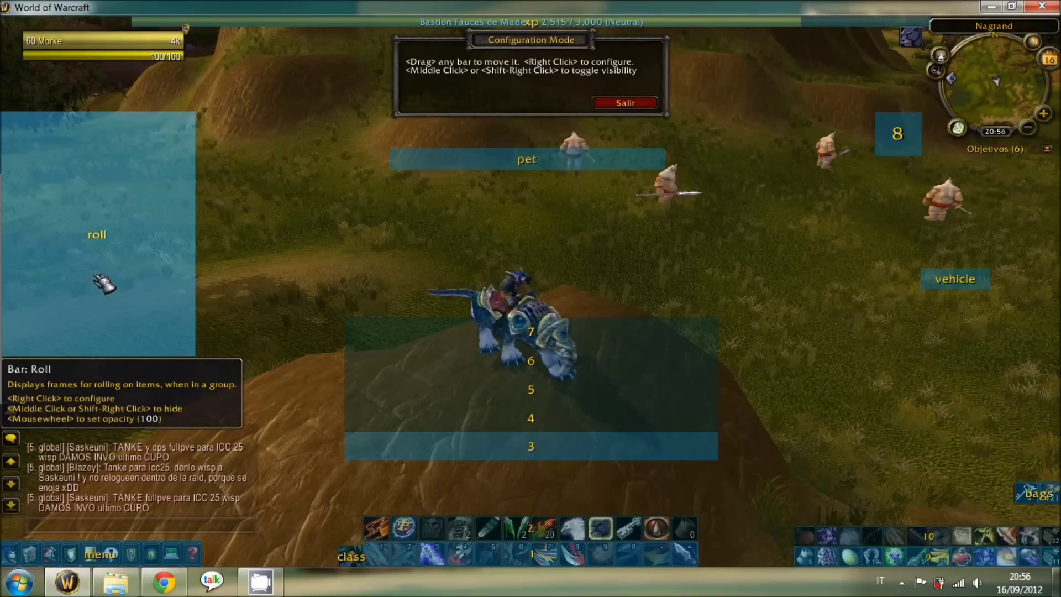
{"action": "left_click_drag", "start_coordinate": [148, 564], "coordinate": [100, 587]}
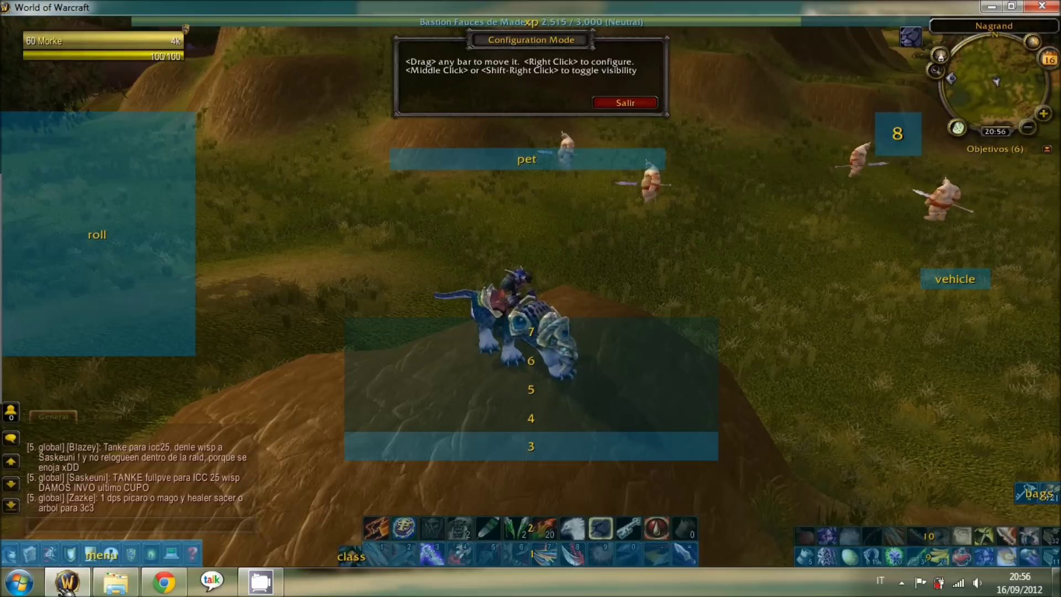
- Move the bags bar up the right side, nudge the vehicle bar, and raise bar 7 above the character
{"action": "left_click_drag", "start_coordinate": [1048, 500], "coordinate": [1031, 515]}
{"action": "left_click_drag", "start_coordinate": [971, 280], "coordinate": [953, 294]}
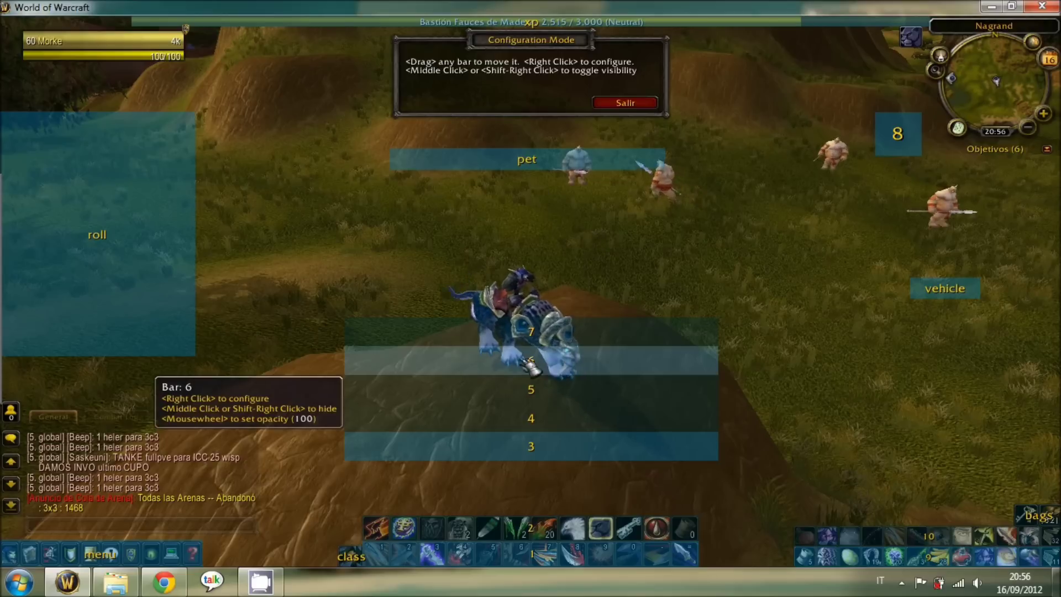
{"action": "left_click_drag", "start_coordinate": [537, 336], "coordinate": [534, 278]}
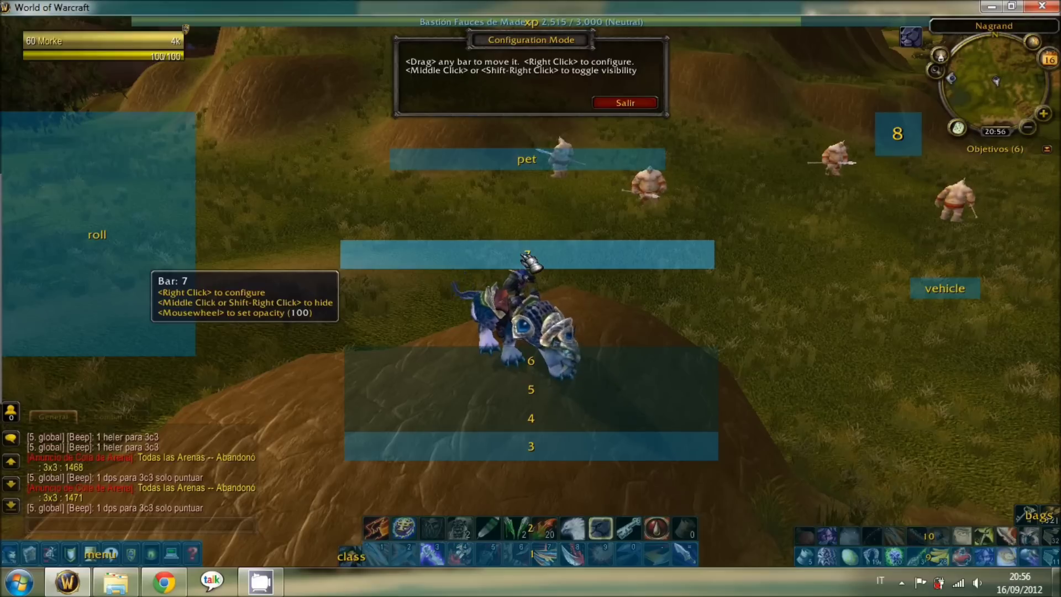
{"action": "right_click", "coordinate": [531, 262]}
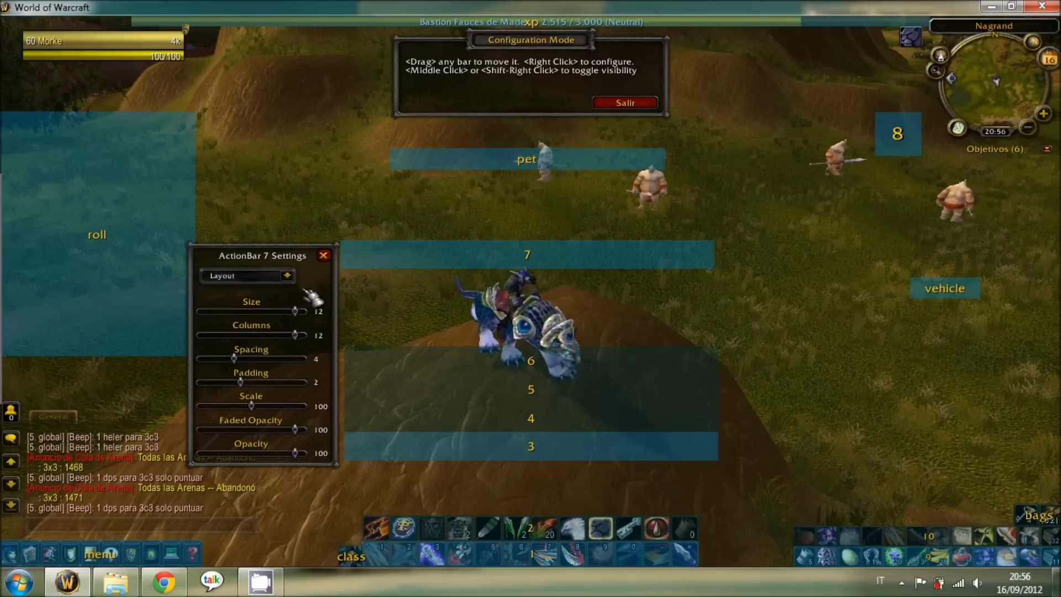
{"action": "left_click_drag", "start_coordinate": [297, 313], "coordinate": [302, 339]}
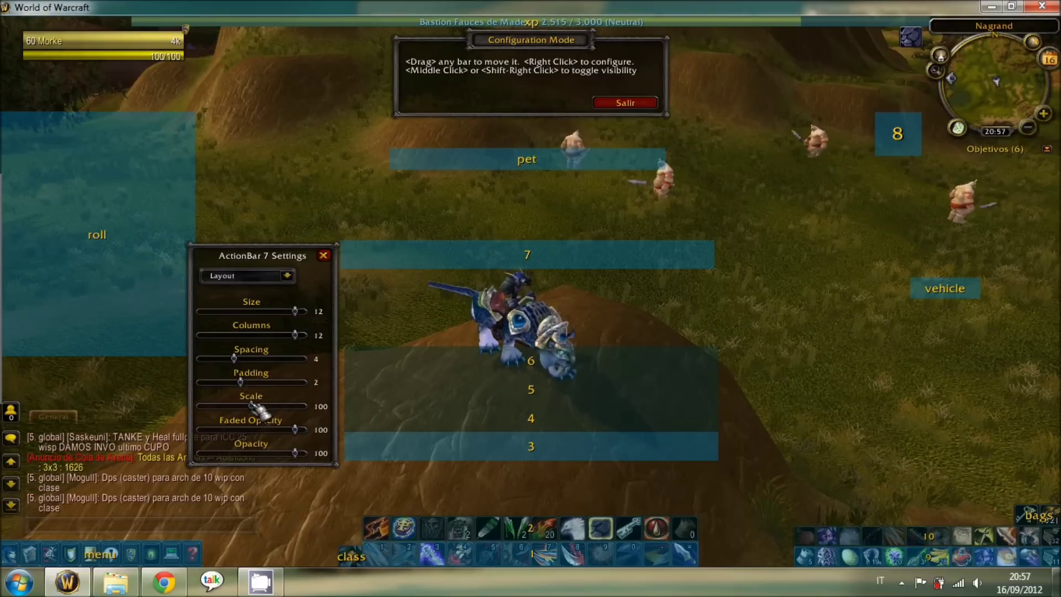
{"action": "mouse_move", "coordinate": [252, 405]}
{"action": "left_mouse_down"}
{"action": "mouse_move", "coordinate": [235, 407]}
{"action": "mouse_move", "coordinate": [272, 409]}
{"action": "mouse_move", "coordinate": [257, 412]}
{"action": "left_mouse_up"}
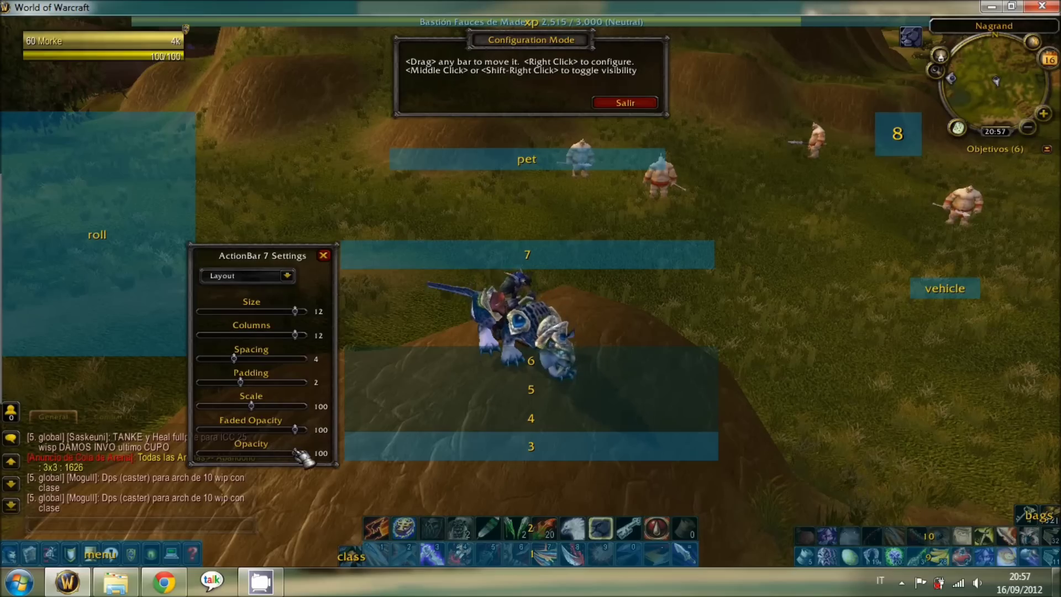
{"action": "mouse_move", "coordinate": [205, 454]}
{"action": "left_mouse_down"}
{"action": "mouse_move", "coordinate": [313, 457]}
{"action": "mouse_move", "coordinate": [206, 457]}
{"action": "left_mouse_up"}
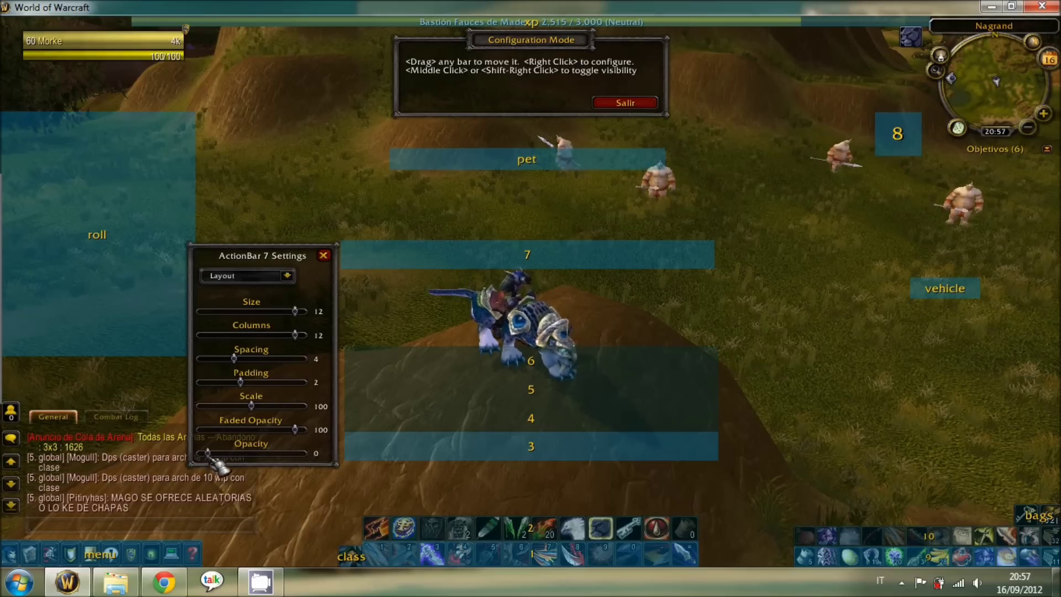
{"action": "left_click_drag", "start_coordinate": [207, 454], "coordinate": [315, 457]}
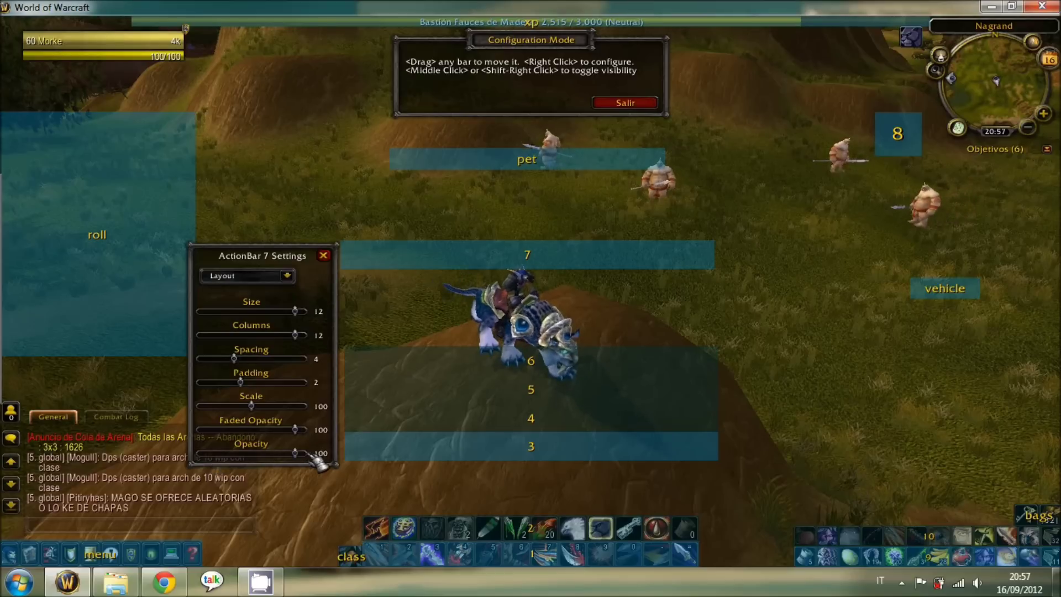
{"action": "left_click", "coordinate": [326, 257]}
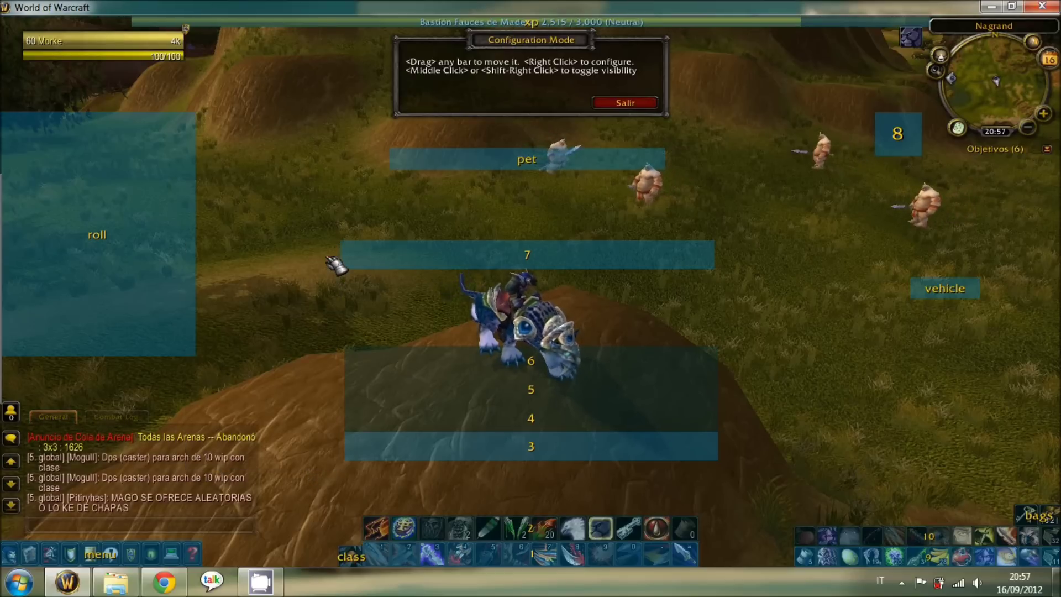
- Exit configuration mode and enable Show Empty Buttons in the Dominos options
{"action": "left_click", "coordinate": [636, 103]}
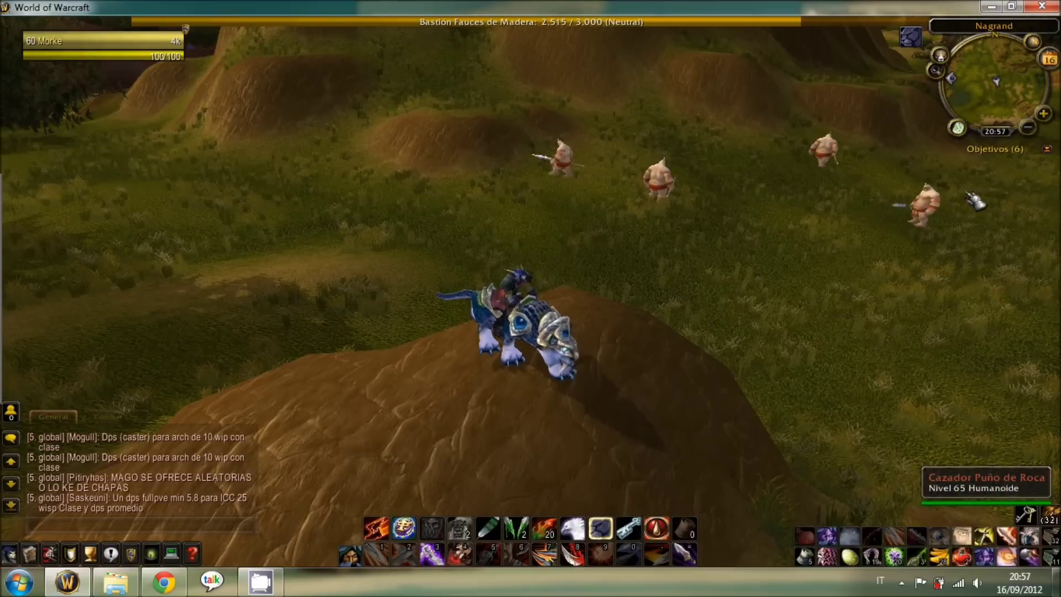
{"action": "right_click", "coordinate": [960, 128]}
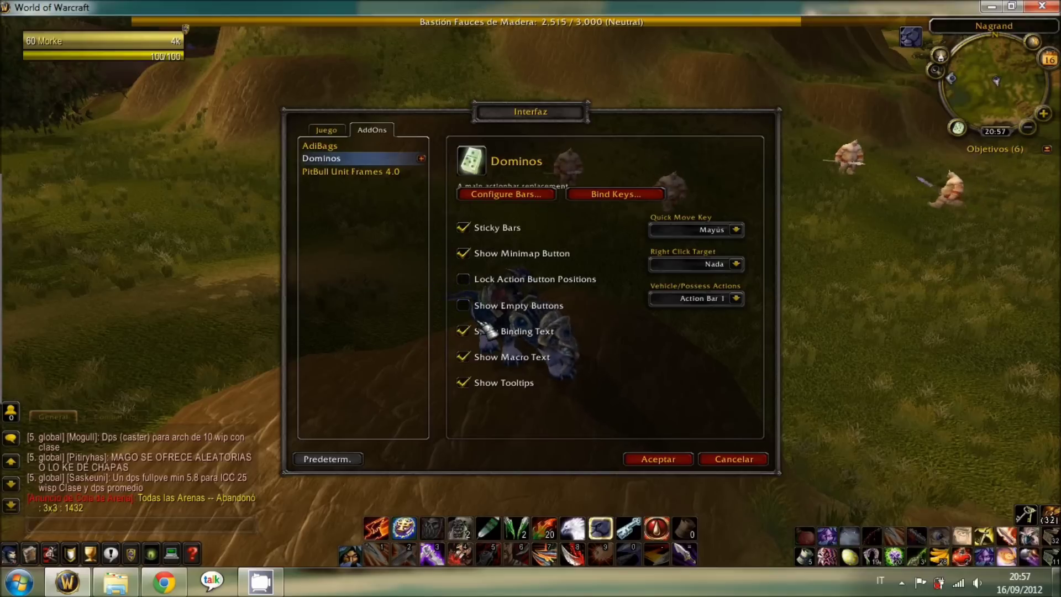
{"action": "left_click", "coordinate": [464, 307]}
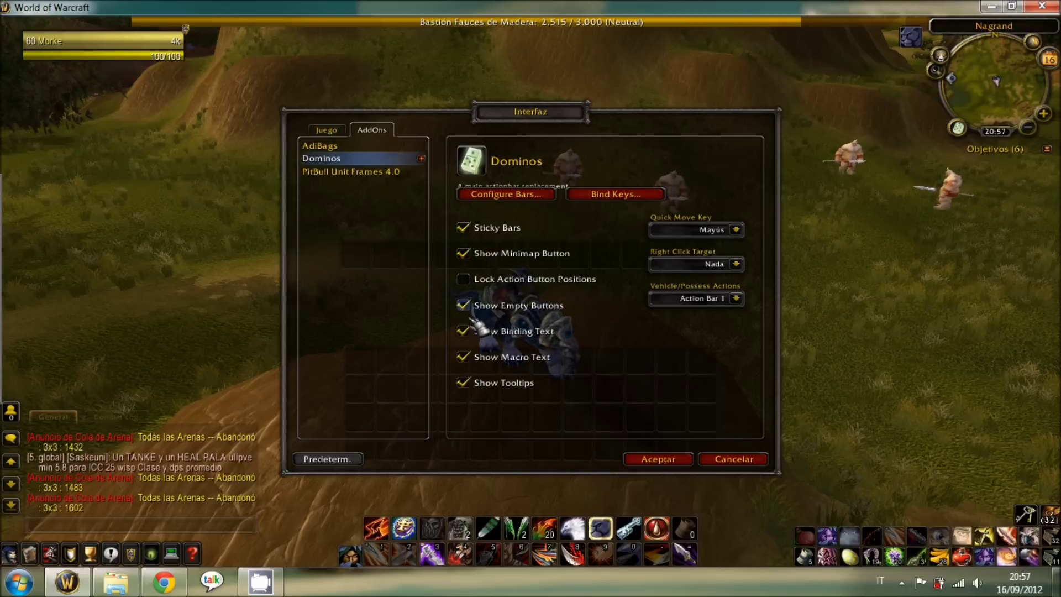
{"action": "left_click", "coordinate": [669, 460]}
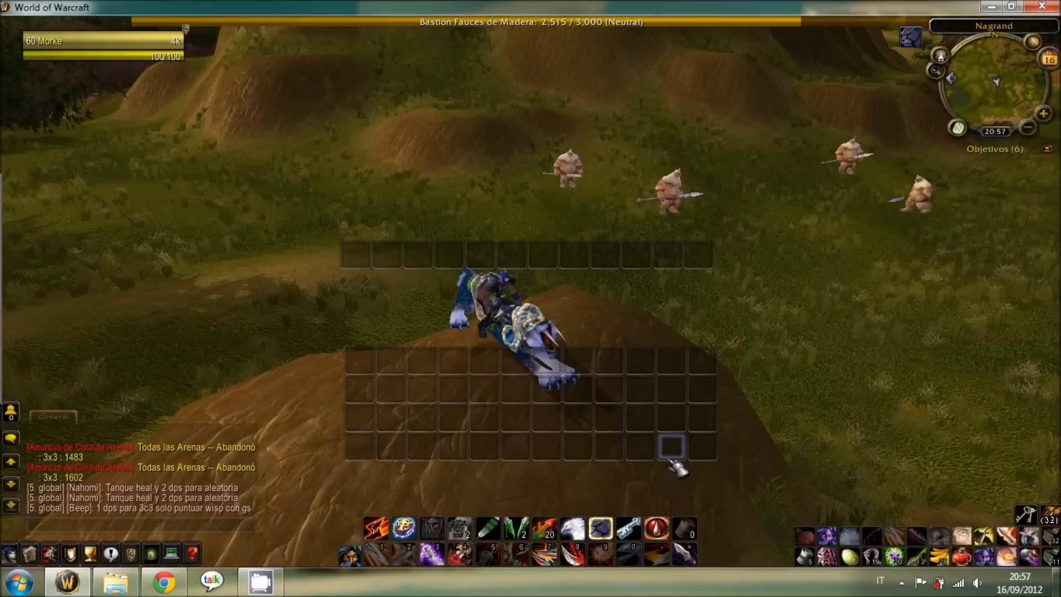
{"action": "left_click_drag", "start_coordinate": [376, 528], "coordinate": [391, 446]}
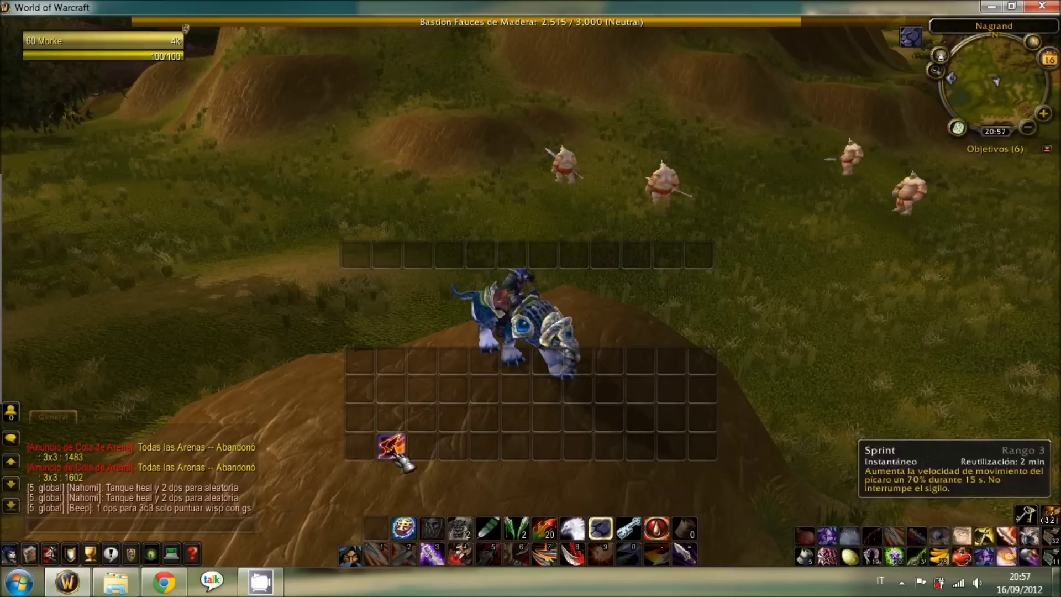
{"action": "left_click_drag", "start_coordinate": [415, 531], "coordinate": [454, 363]}
{"action": "left_click_drag", "start_coordinate": [432, 531], "coordinate": [393, 365]}
{"action": "left_click_drag", "start_coordinate": [459, 361], "coordinate": [432, 527]}
{"action": "left_click_drag", "start_coordinate": [395, 360], "coordinate": [405, 528]}
{"action": "left_click_drag", "start_coordinate": [391, 446], "coordinate": [376, 528]}
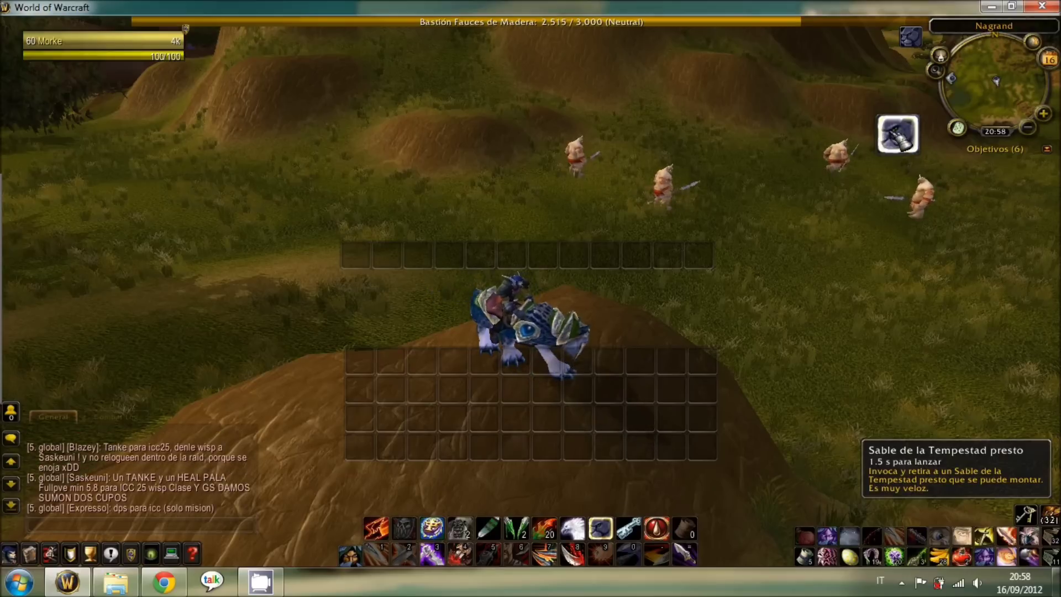
{"action": "left_click", "coordinate": [958, 128]}
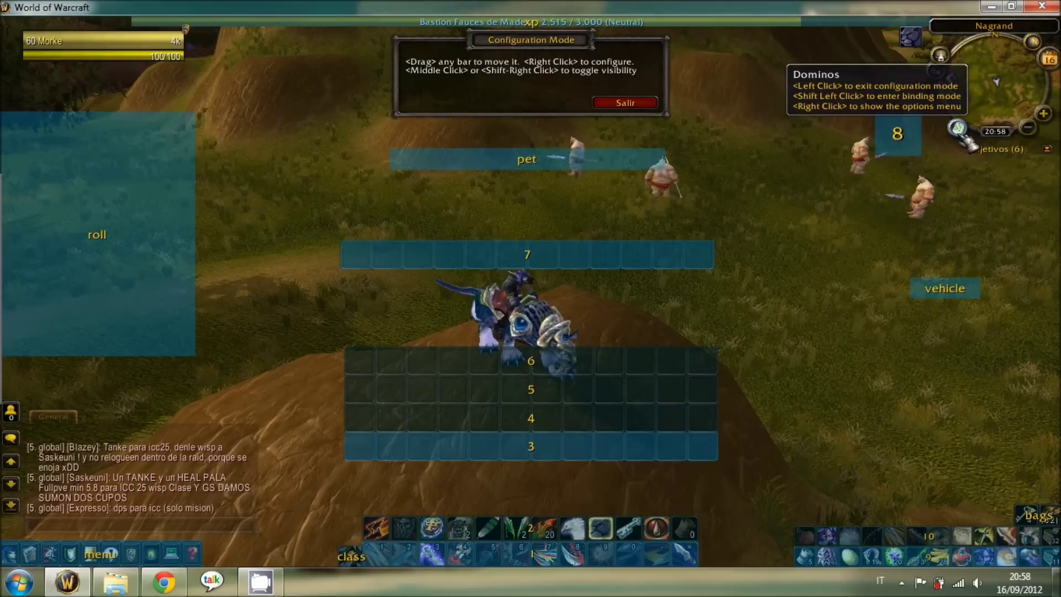
{"action": "right_click", "coordinate": [901, 136]}
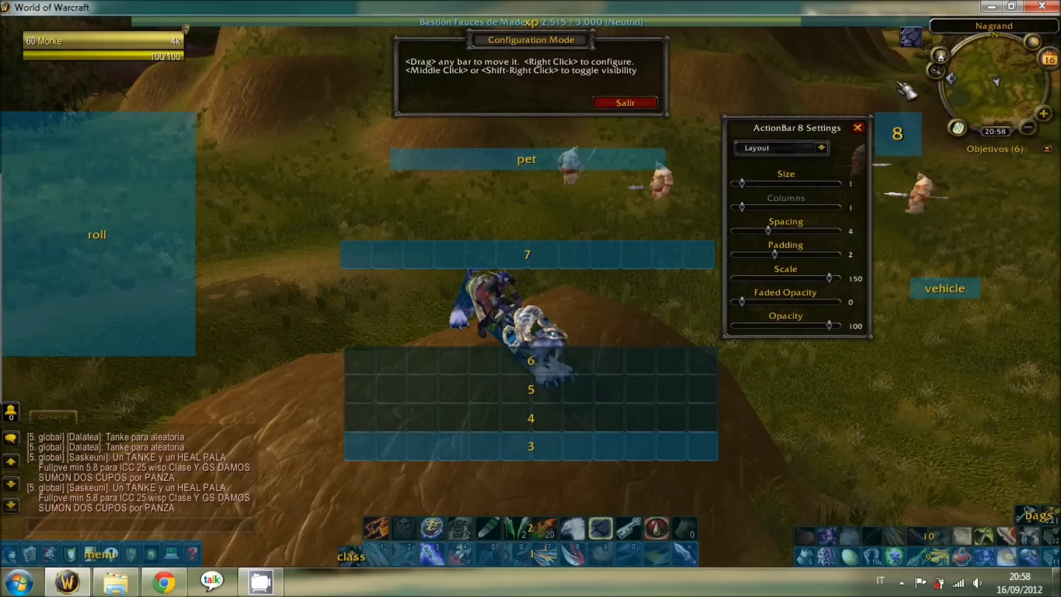
{"action": "left_click", "coordinate": [858, 128]}
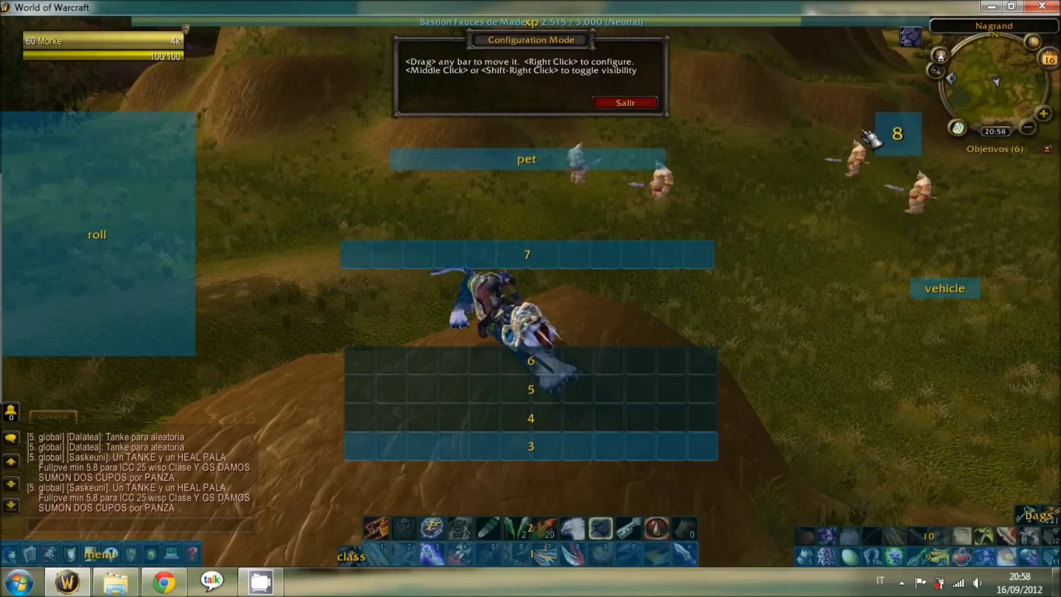
{"action": "left_click", "coordinate": [961, 129]}
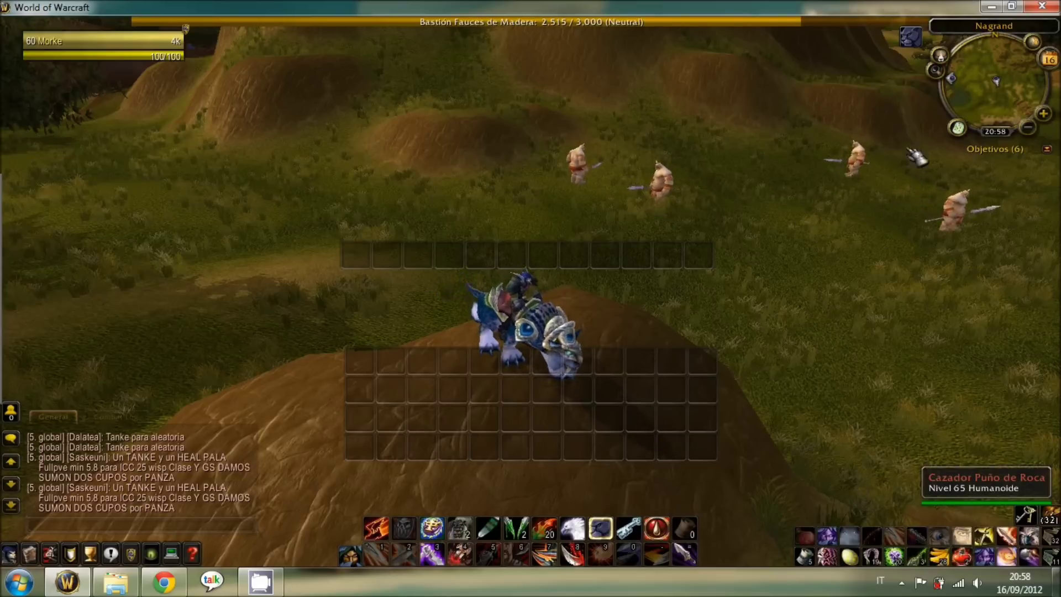
- Dismount, walk off the hill, and resummon the Sable de la Tempestad presto panther
{"action": "left_click", "coordinate": [898, 134]}
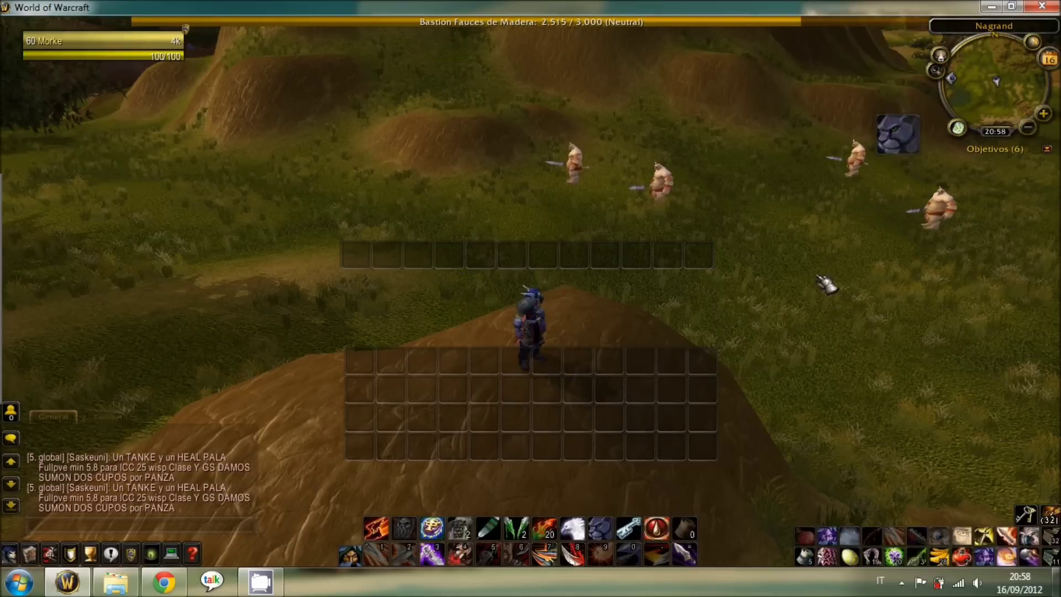
{"action": "key", "text": "w"}
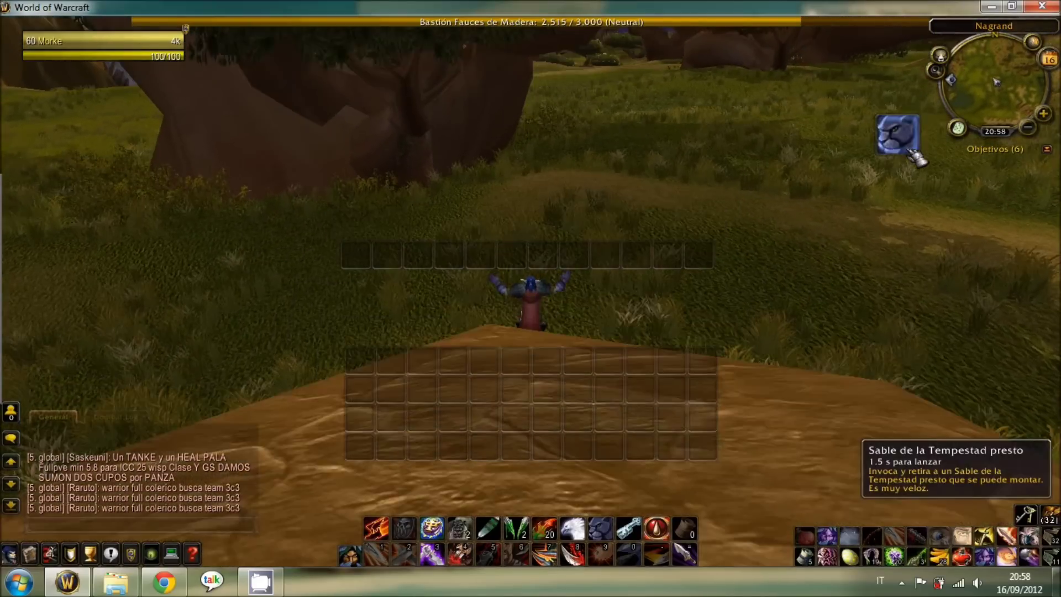
{"action": "left_click", "coordinate": [900, 135]}
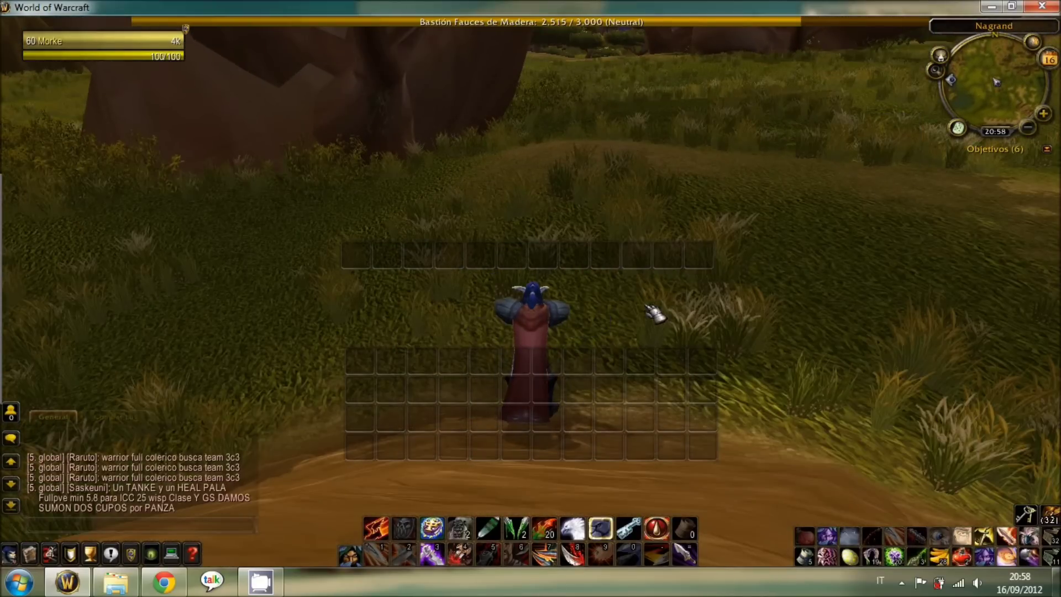
- Ride up the sandy ridge and turn to face the rocky hill and beasts
{"action": "key", "text": "a"}
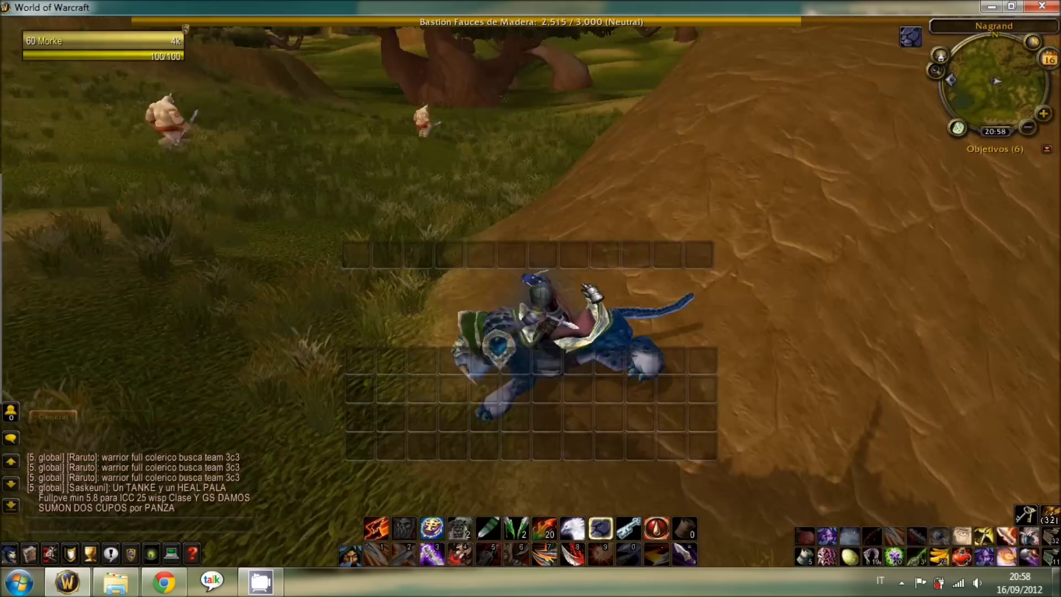
{"action": "key", "text": "w"}
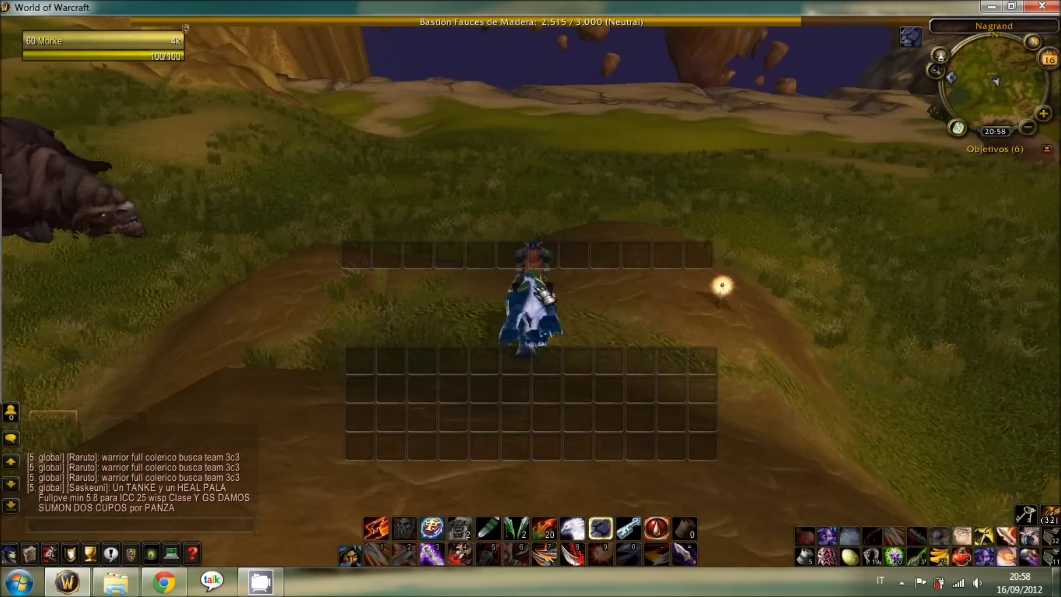
{"action": "key", "text": "a"}
{"action": "left_click_drag", "start_coordinate": [967, 171], "coordinate": [967, 171]}
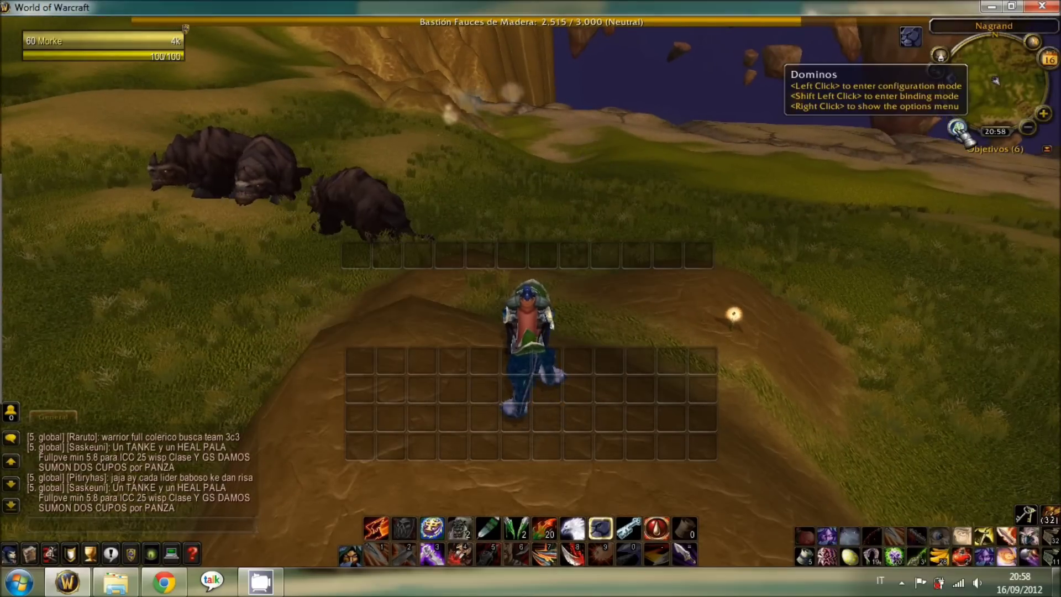
{"action": "left_click", "coordinate": [962, 132], "text": "shift"}
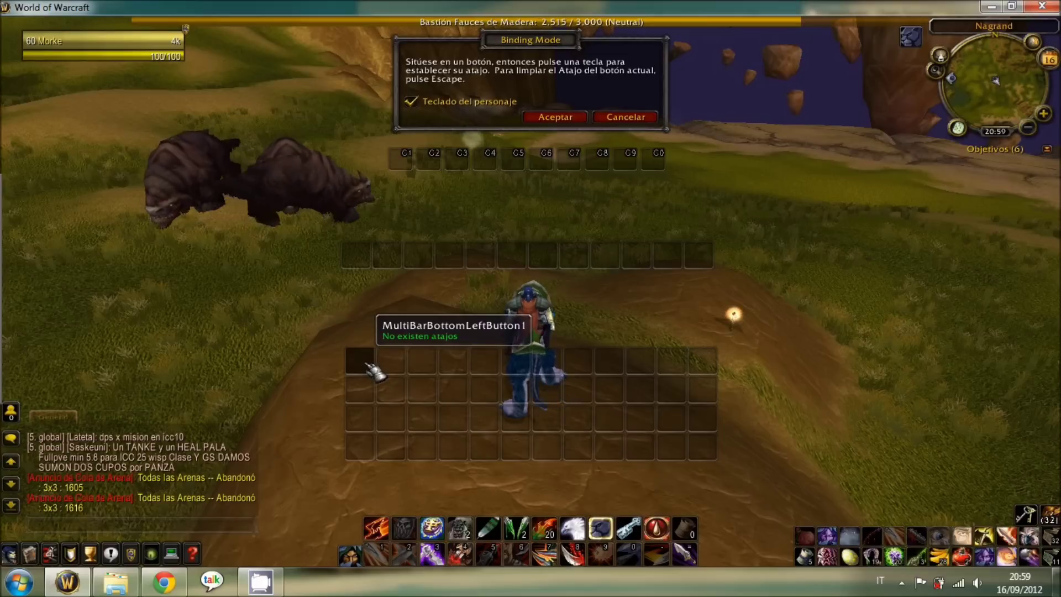
{"action": "key", "text": "a"}
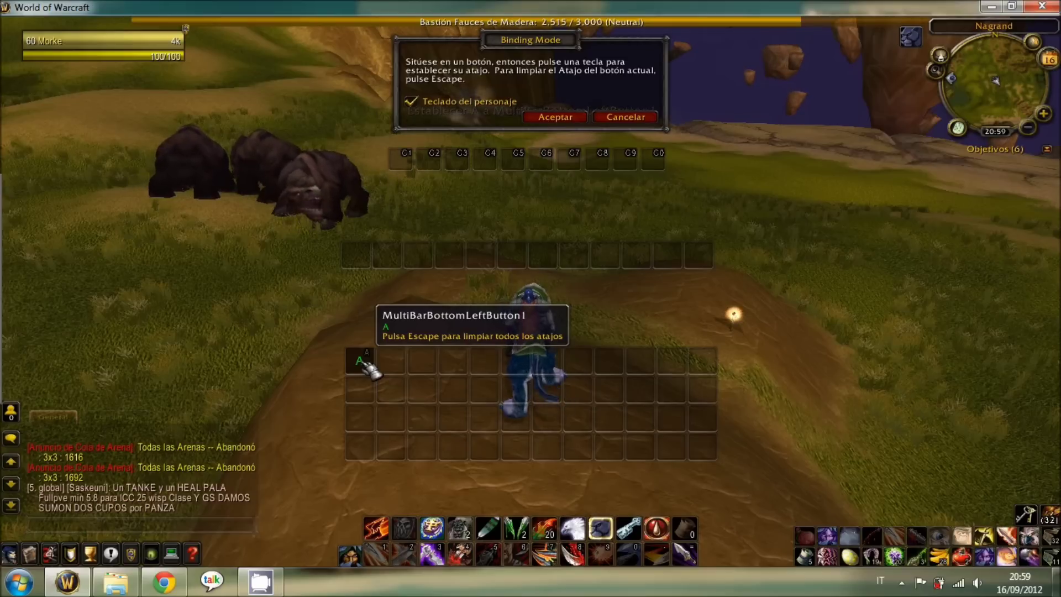
{"action": "key", "text": "Escape"}
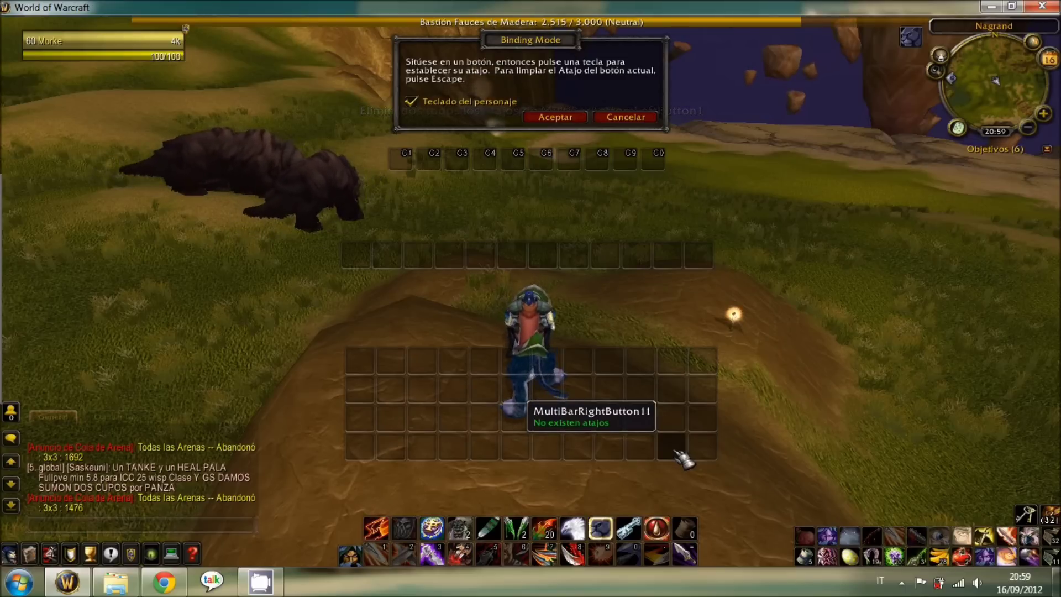
{"action": "left_click", "coordinate": [565, 118]}
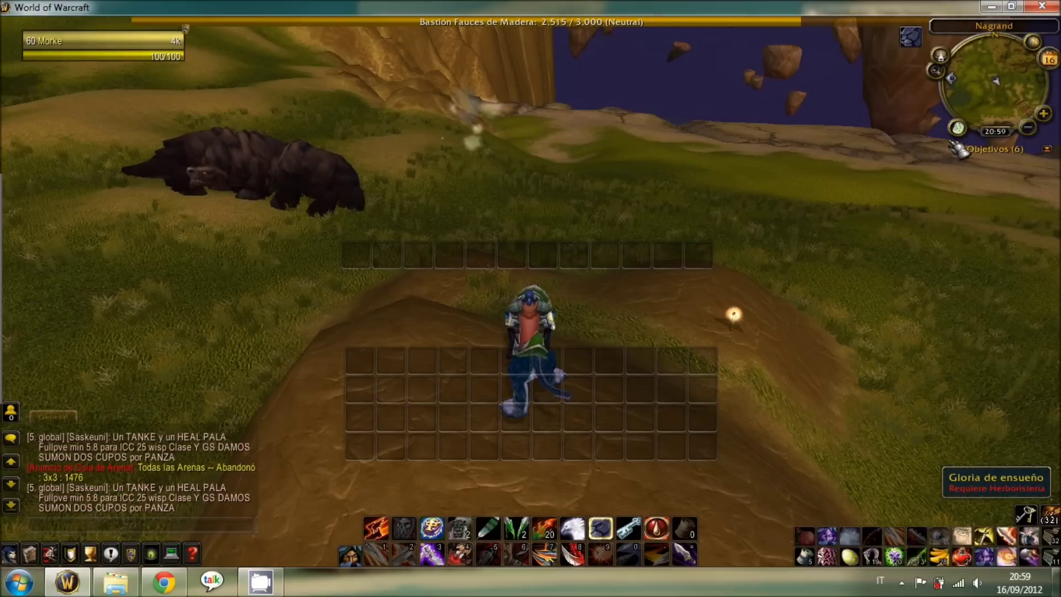